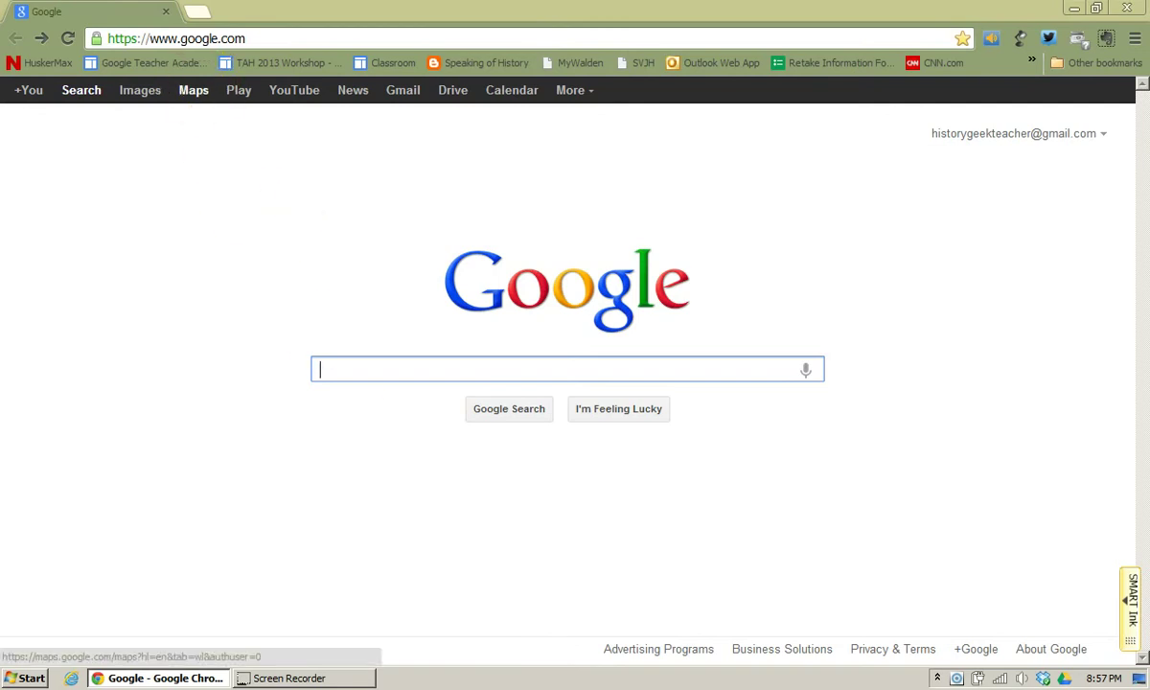
Open the saved custom map Revolutionary War Battles in Google Maps
click(194, 90)
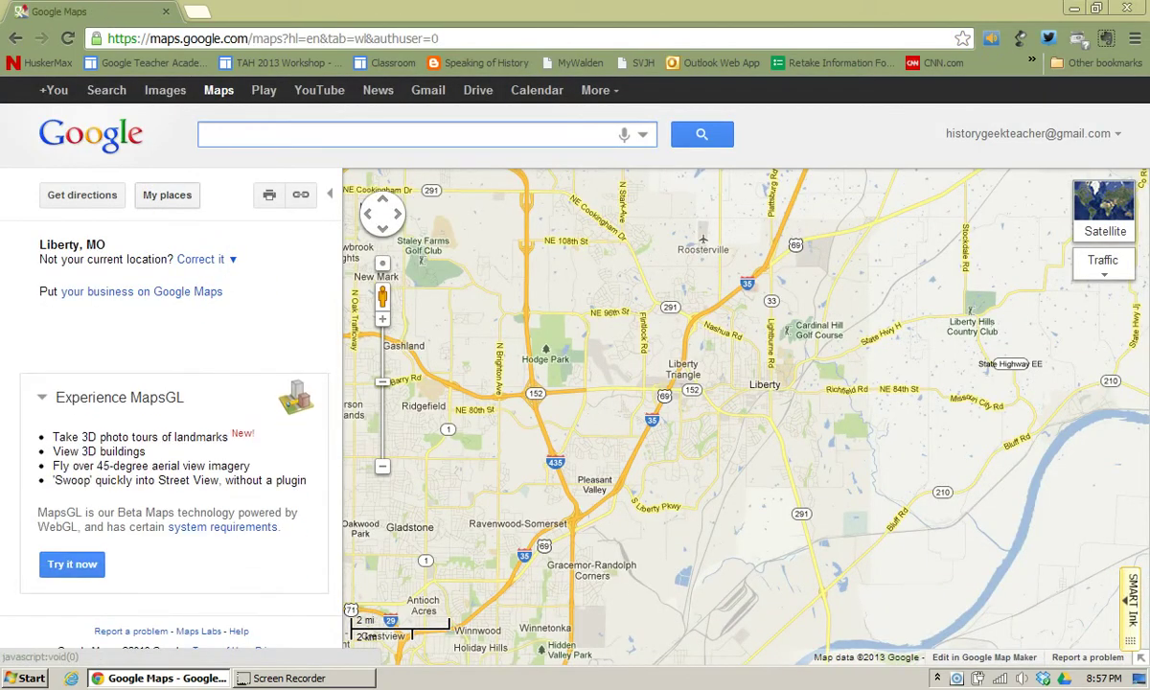
click(166, 196)
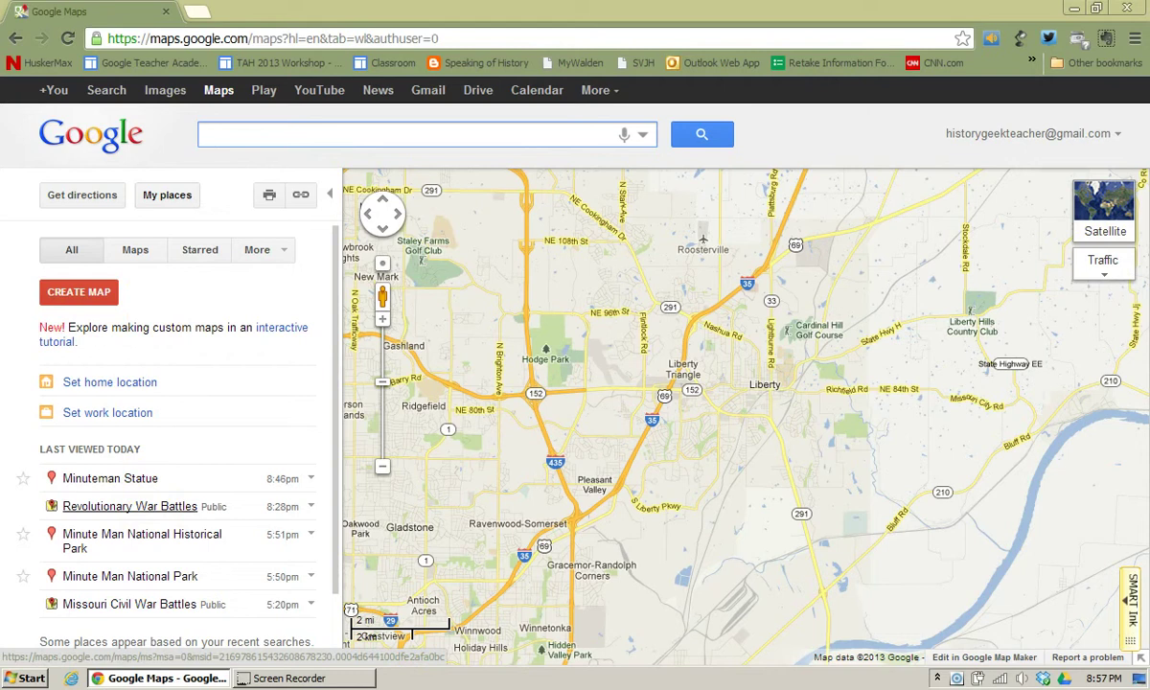
click(149, 506)
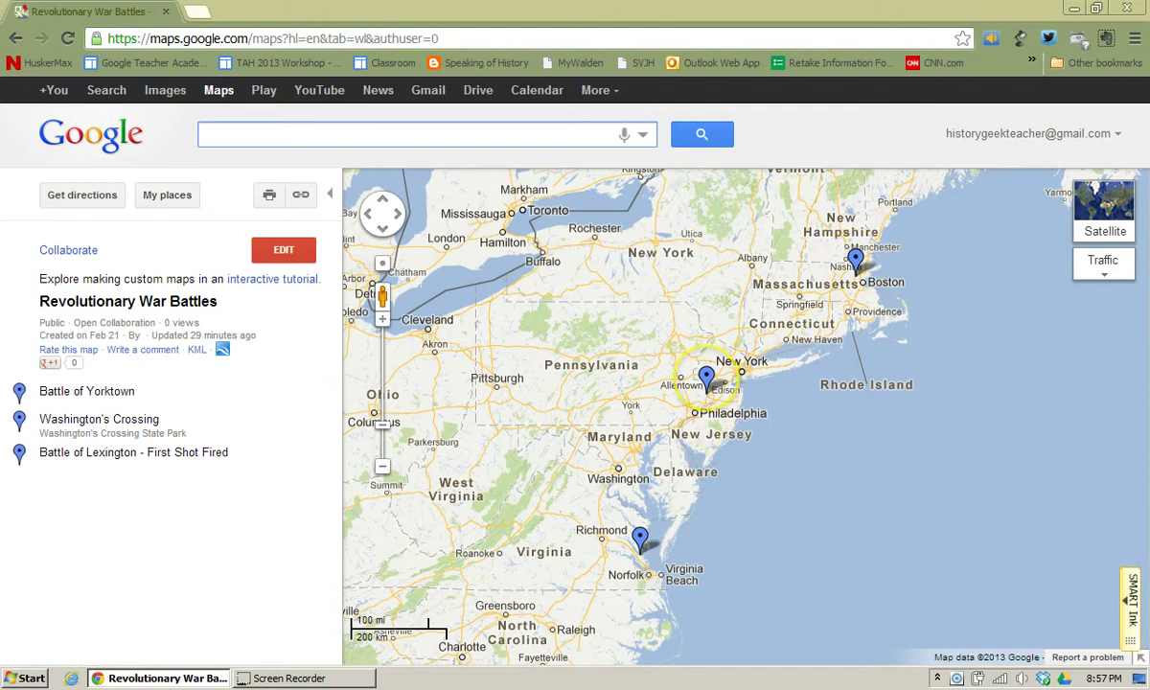
Open the Washington's Crossing placemark and zoom the map in closely on its location beside the river
click(707, 378)
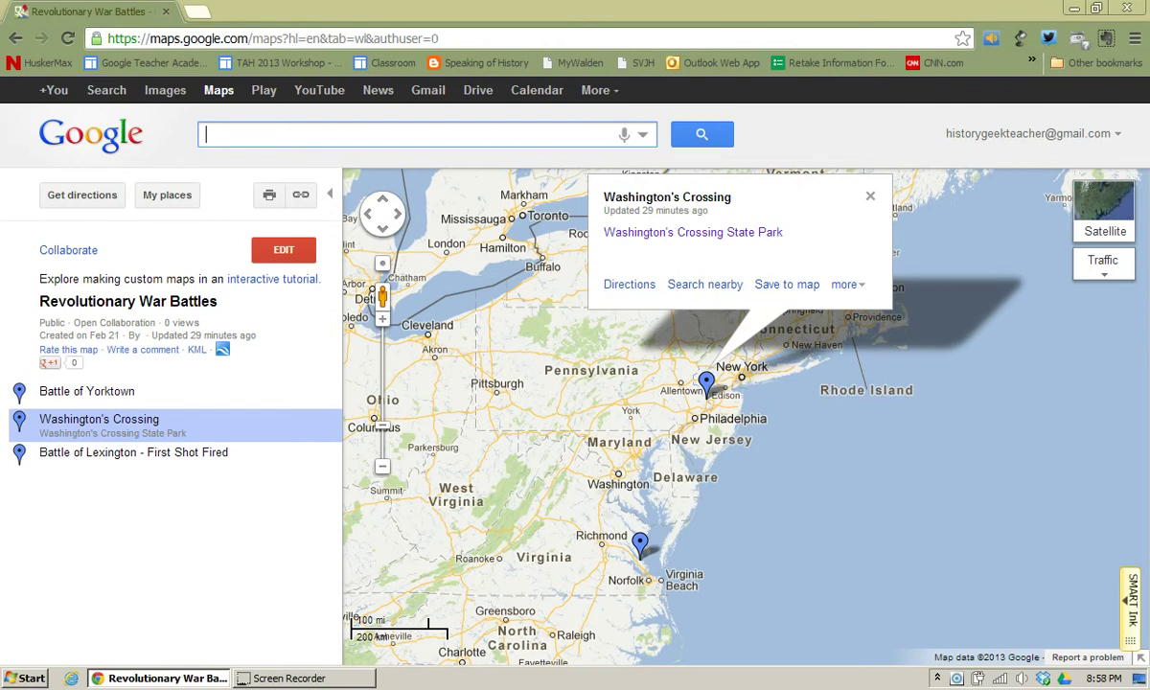
click(848, 285)
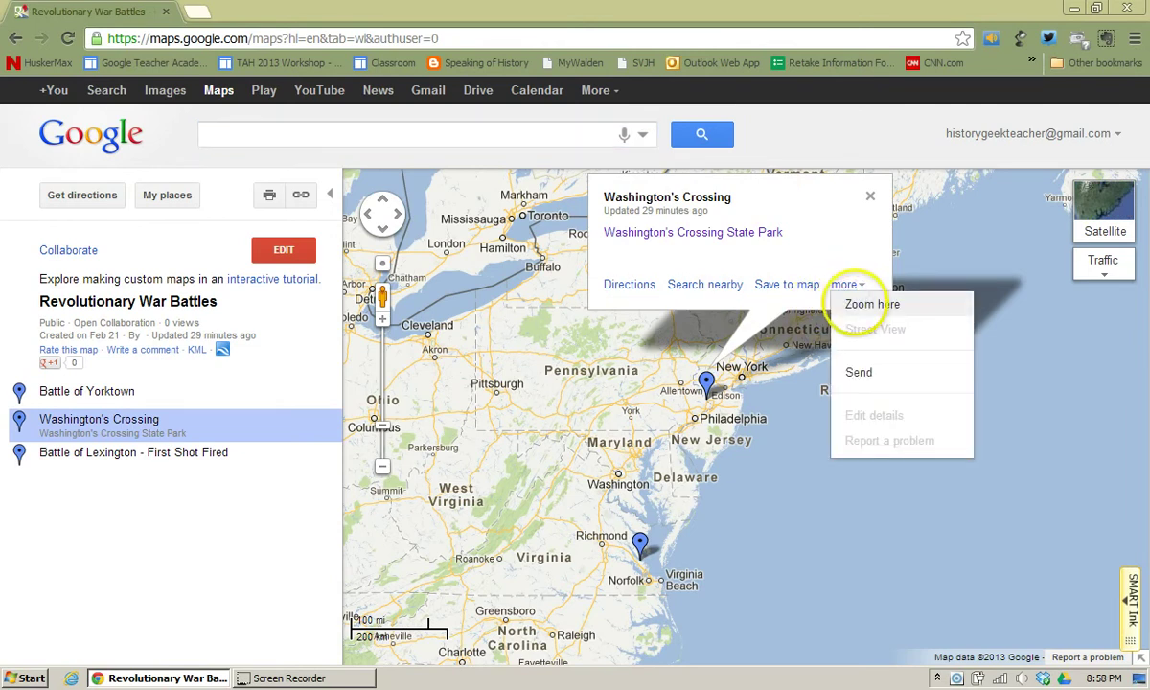
click(856, 303)
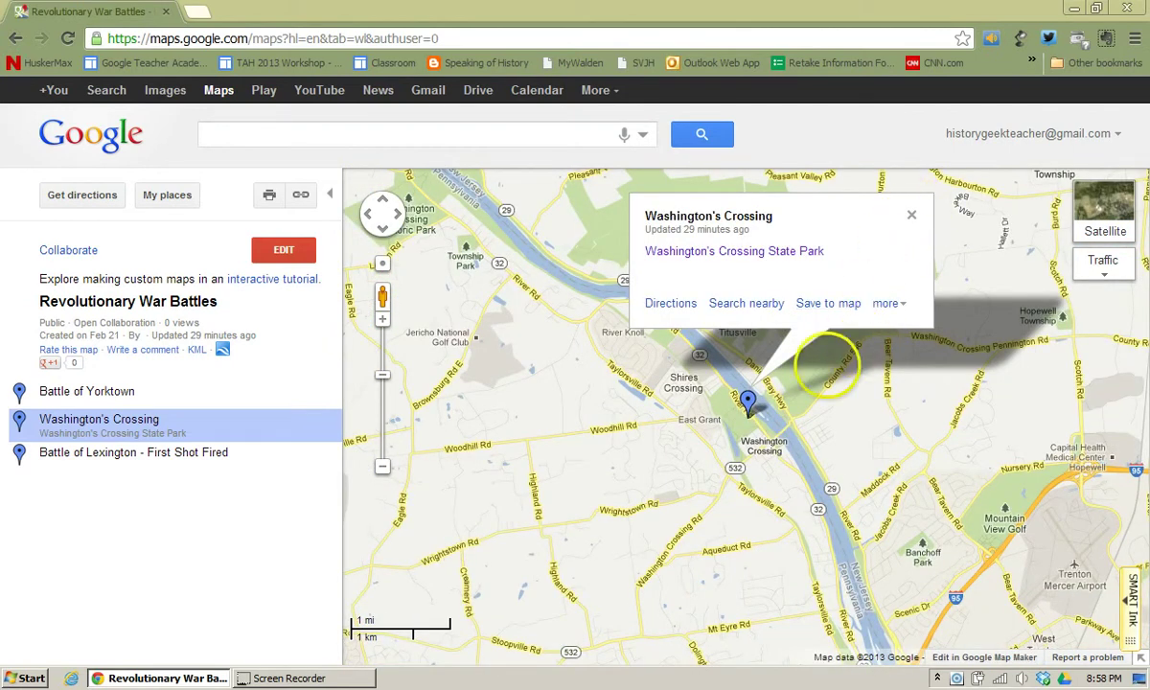
drag(692, 449, 633, 529)
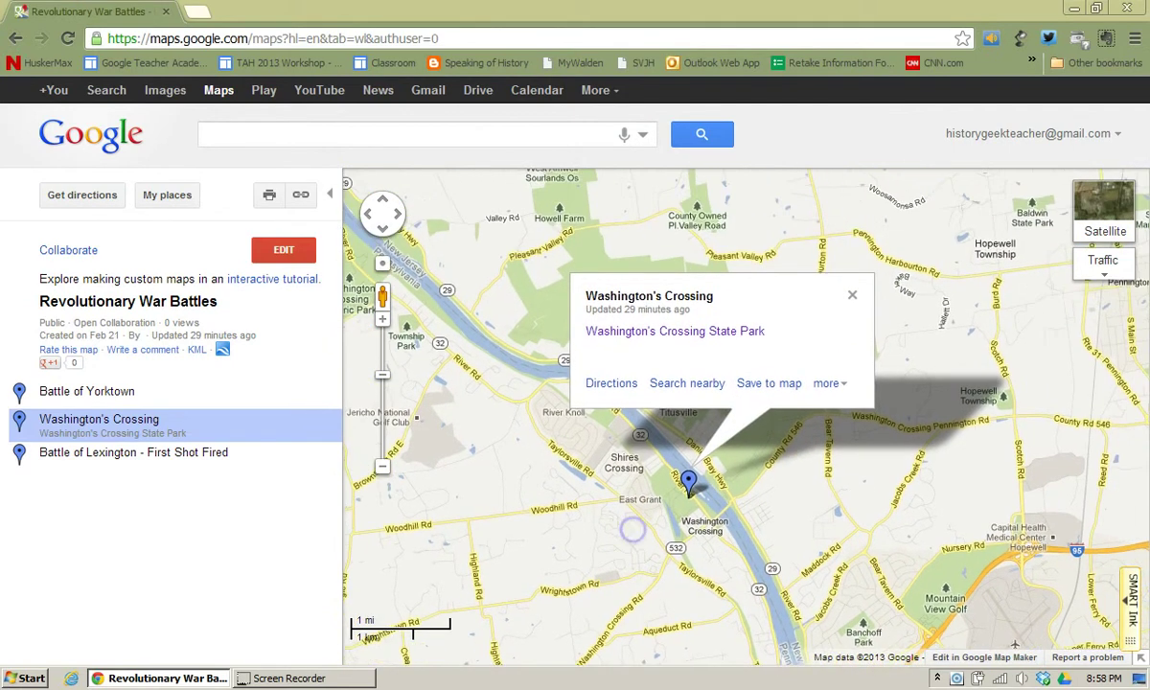
click(383, 318)
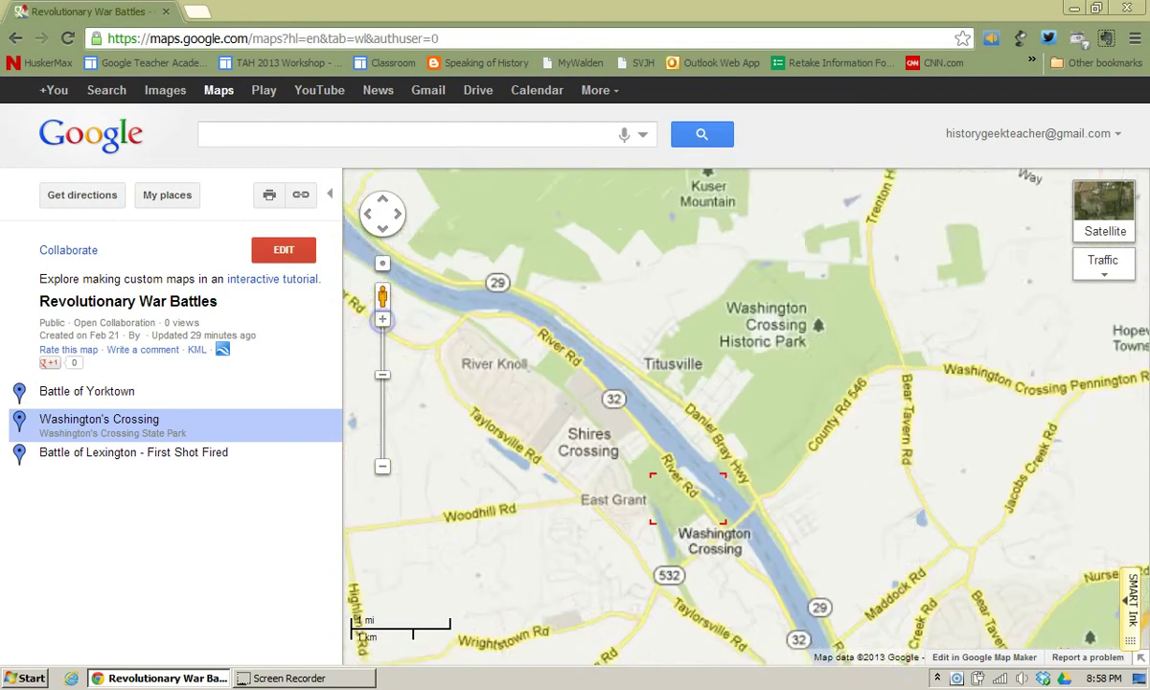
click(383, 318)
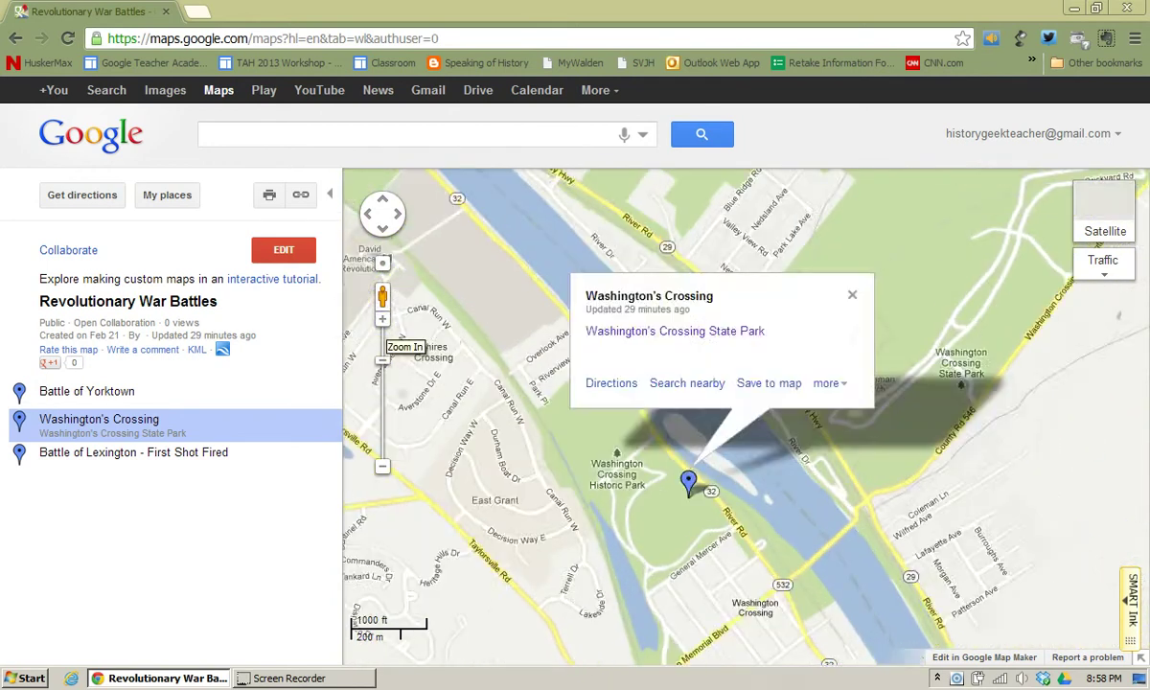
click(383, 318)
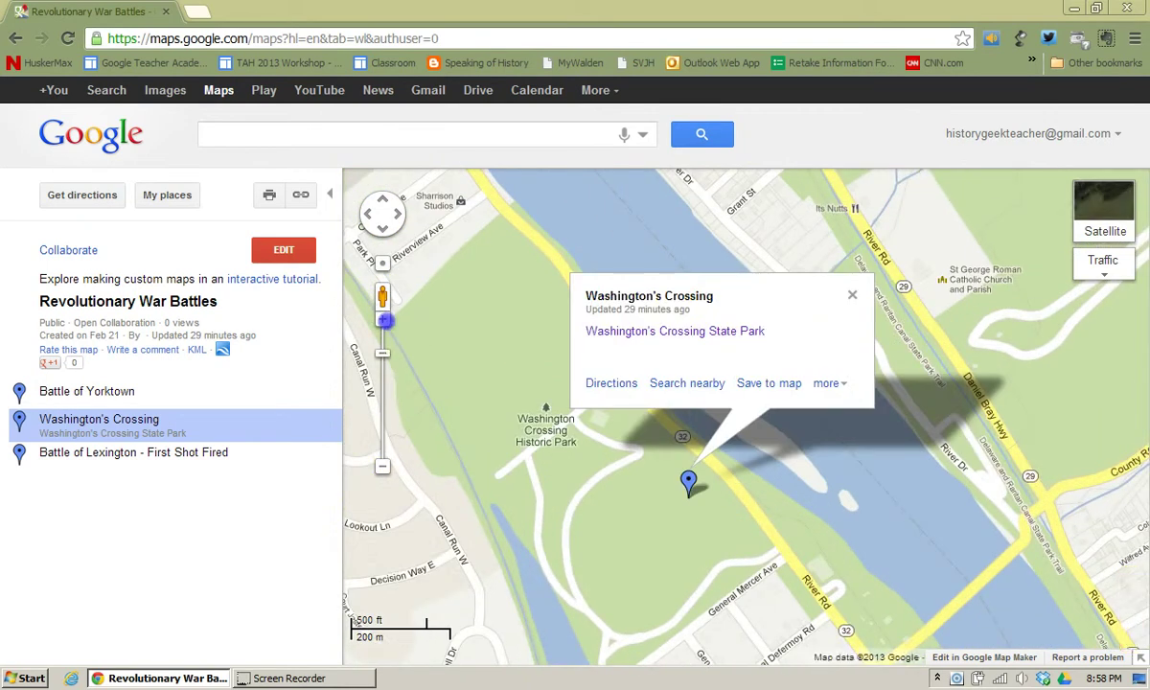
click(383, 318)
Enter Street View on General Washington Memorial Boulevard, between River Rd and the river crossing near the placemark
mouse_move(919, 539)
mouse_down()
mouse_move(829, 457)
mouse_move(769, 366)
mouse_up()
drag(822, 520, 732, 463)
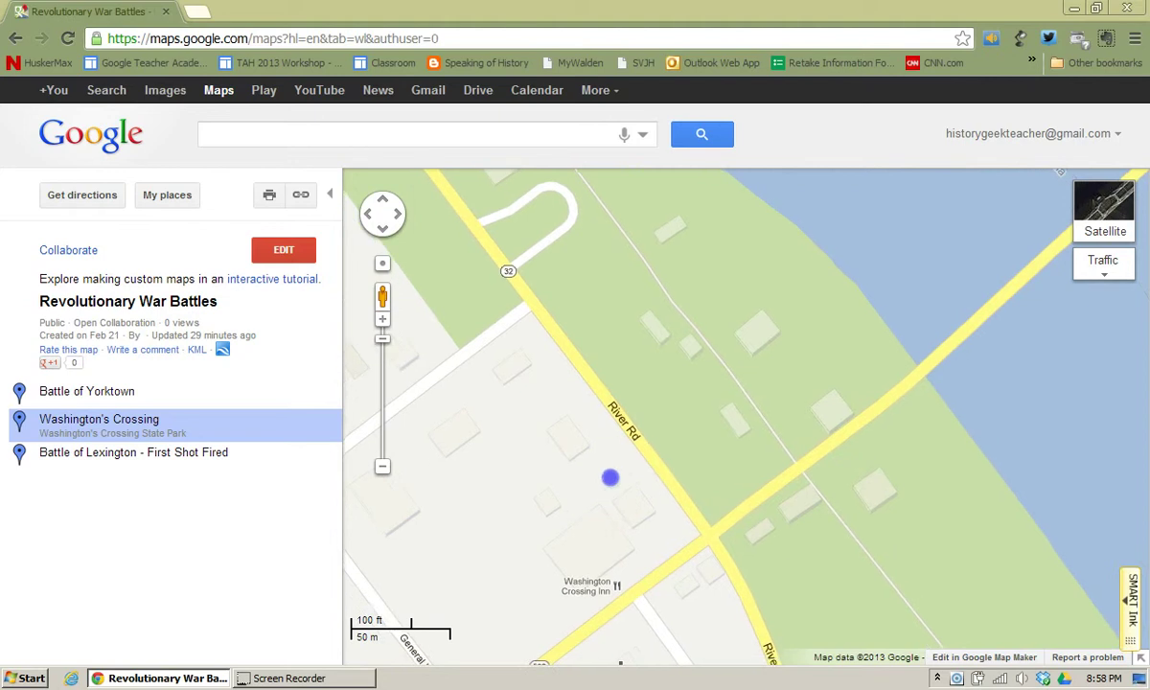
drag(608, 477, 676, 418)
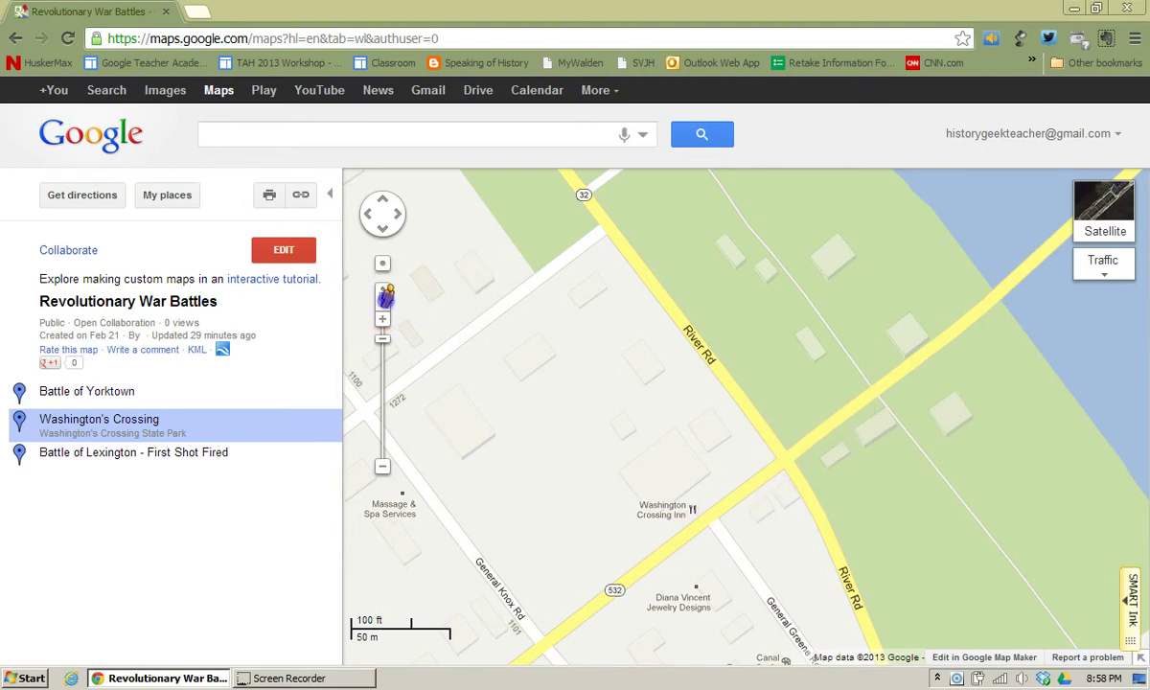
mouse_move(388, 298)
mouse_down()
mouse_move(452, 299)
mouse_move(595, 343)
mouse_move(699, 356)
mouse_move(771, 419)
mouse_move(817, 369)
mouse_move(848, 360)
mouse_move(849, 374)
mouse_up()
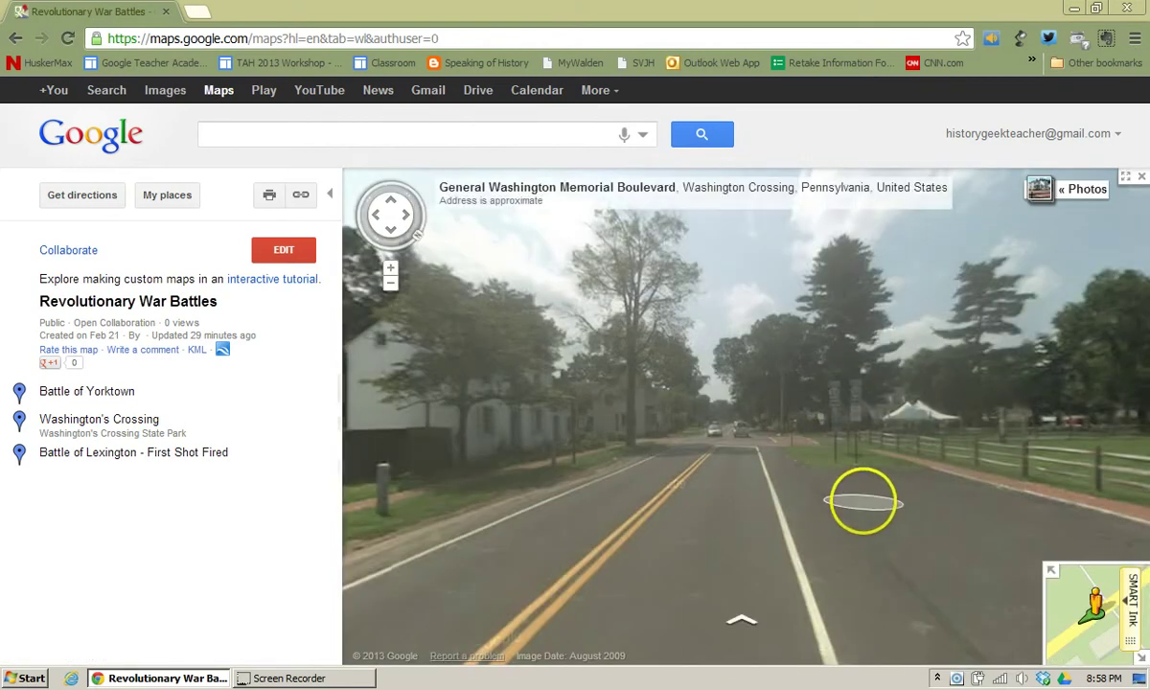
Look around in Street View and advance along General Washington Memorial Boulevard to the front of the stone house
click(863, 501)
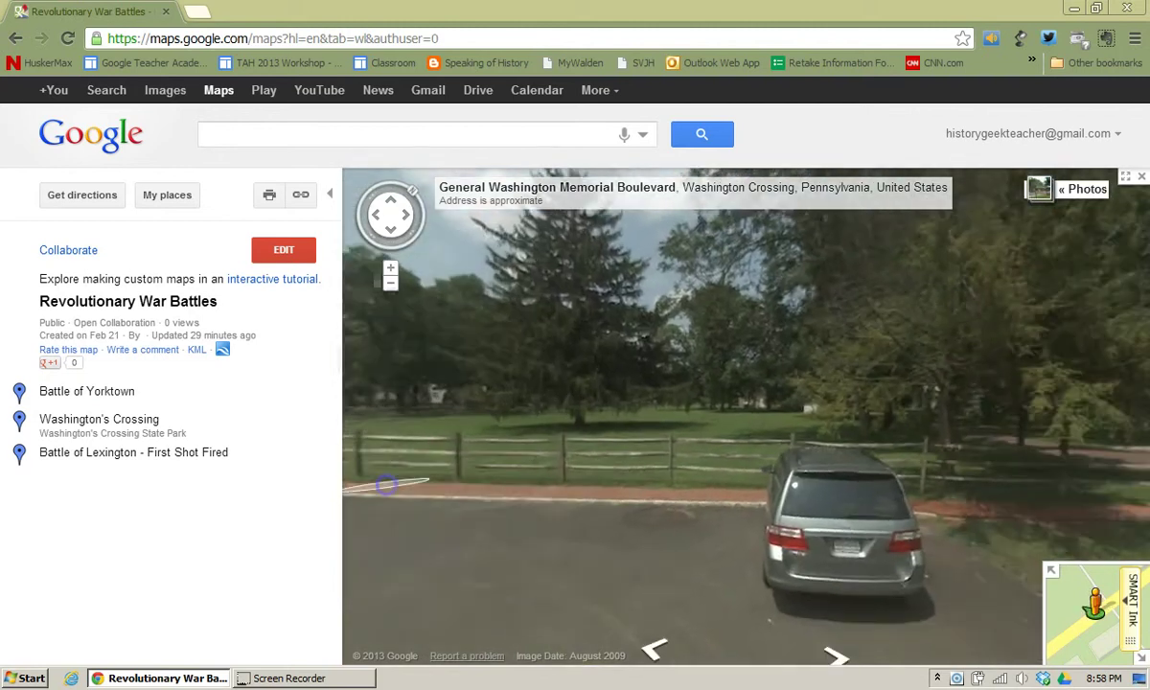
click(814, 547)
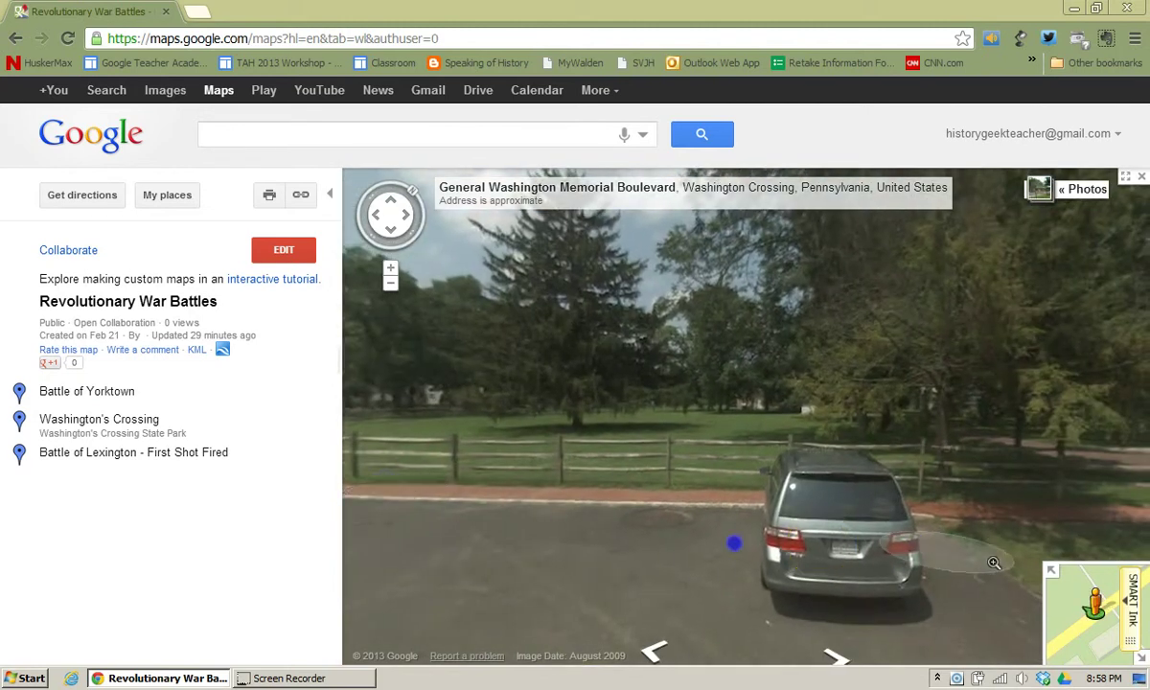
drag(734, 544, 500, 535)
click(985, 470)
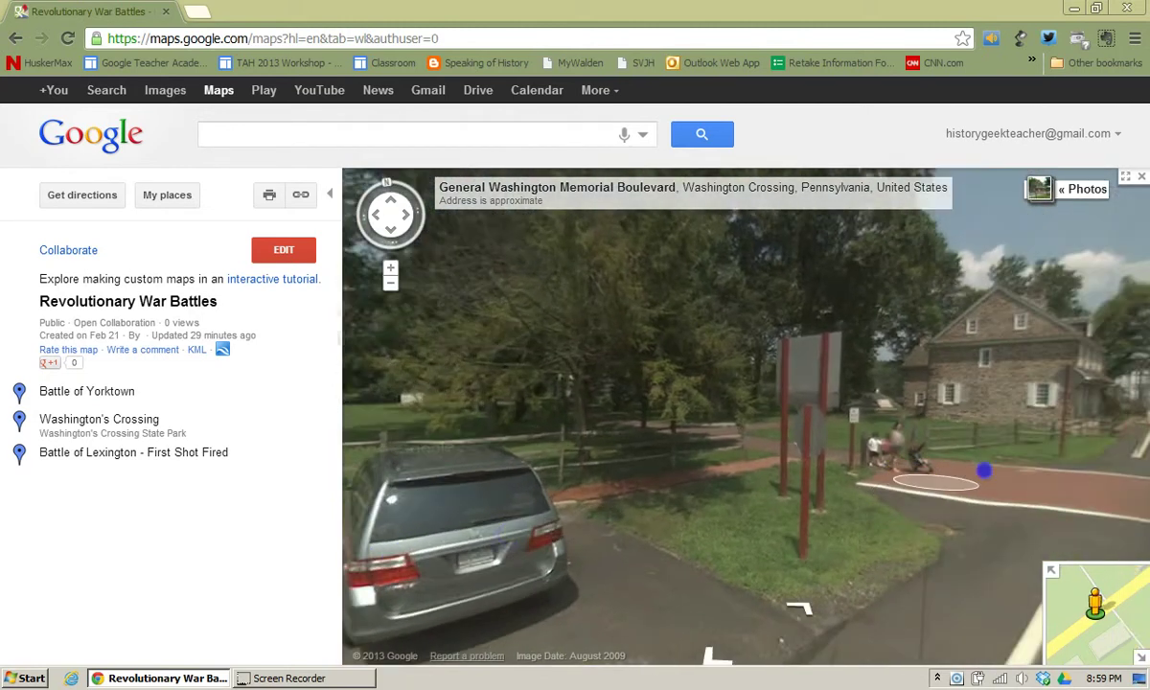
click(809, 531)
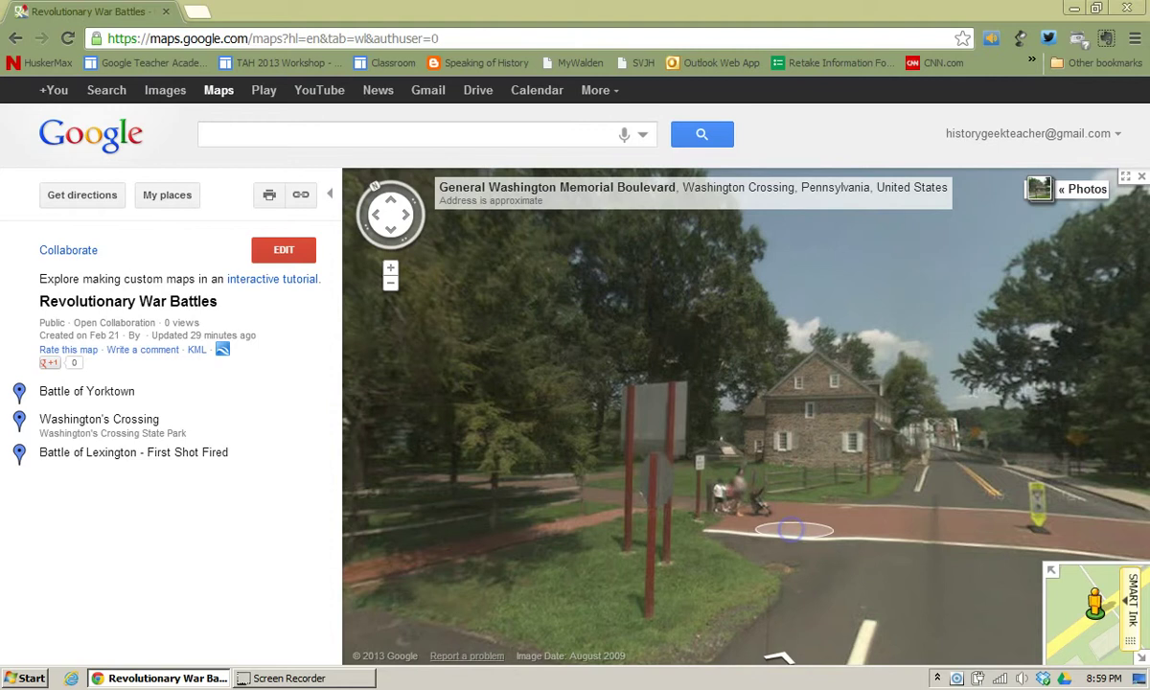
click(970, 537)
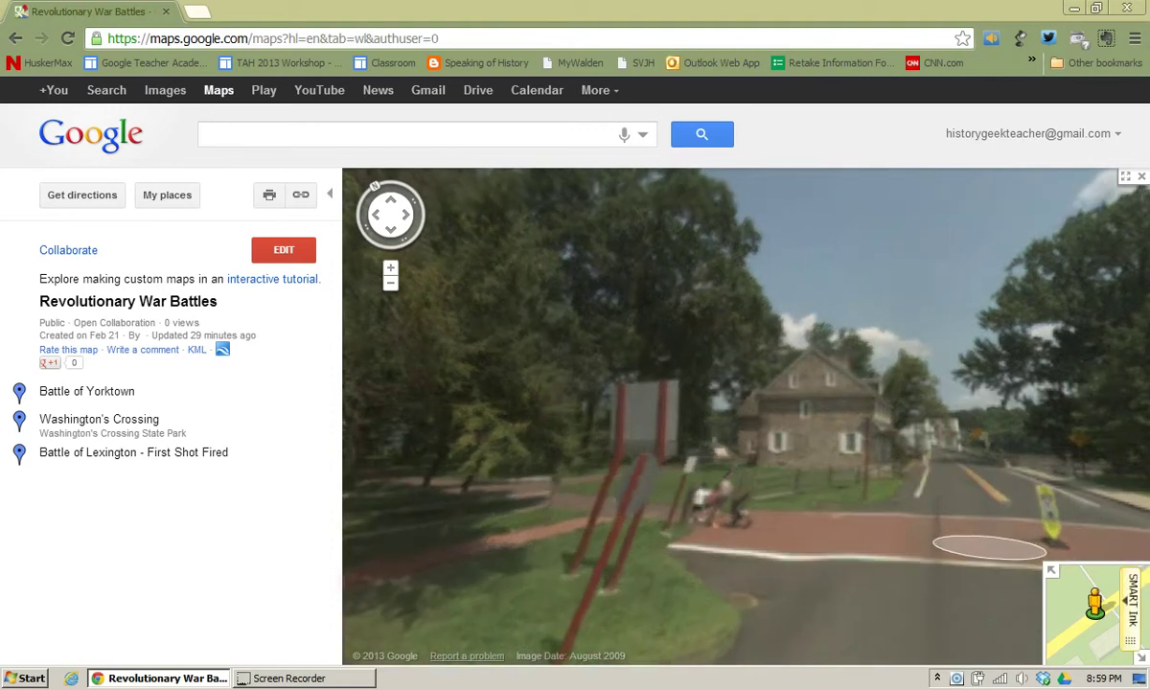
click(970, 510)
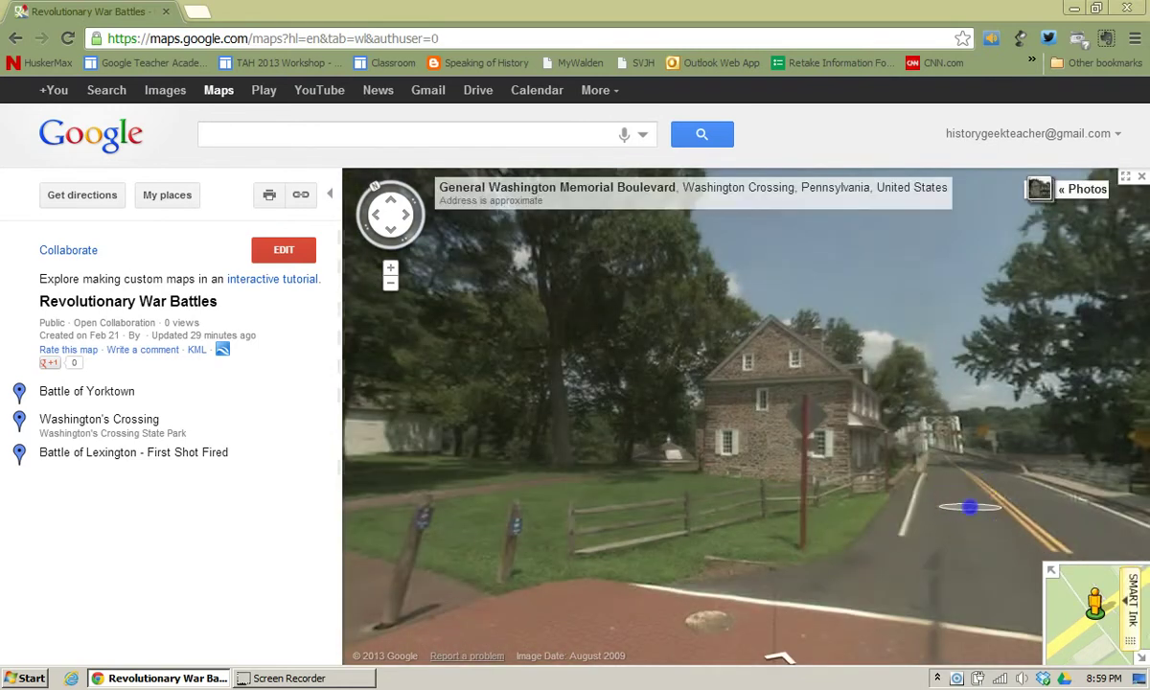
click(976, 505)
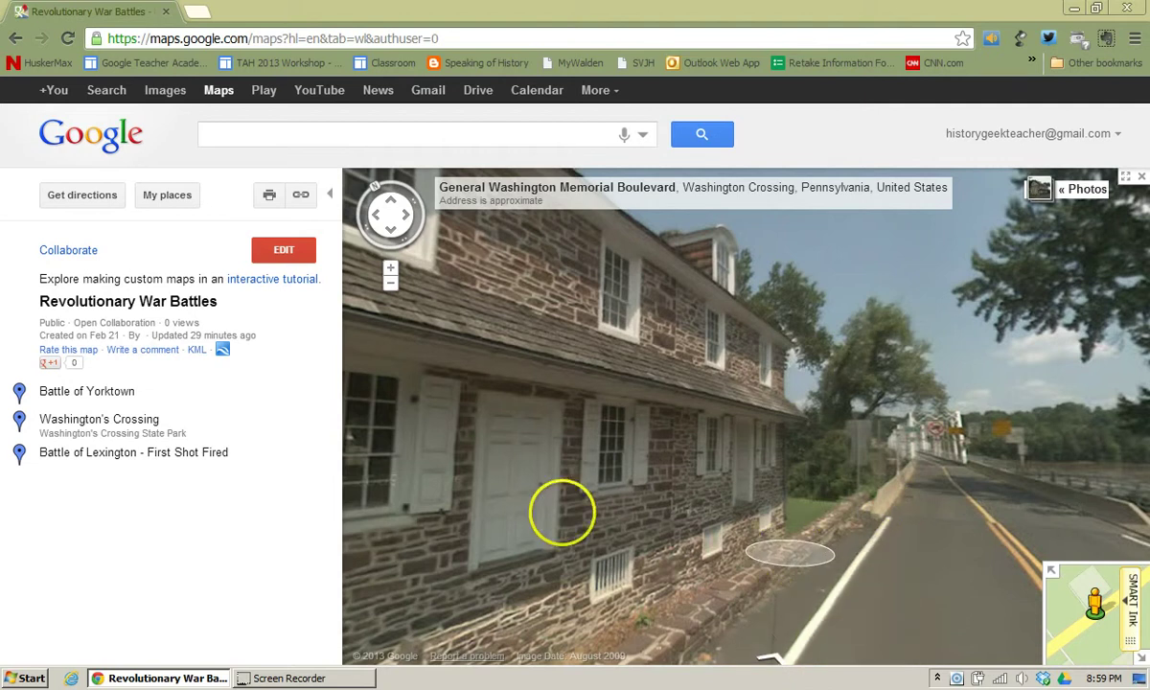
Examine the stone house's front door up close, and zoom back out of Street View to the map
click(508, 506)
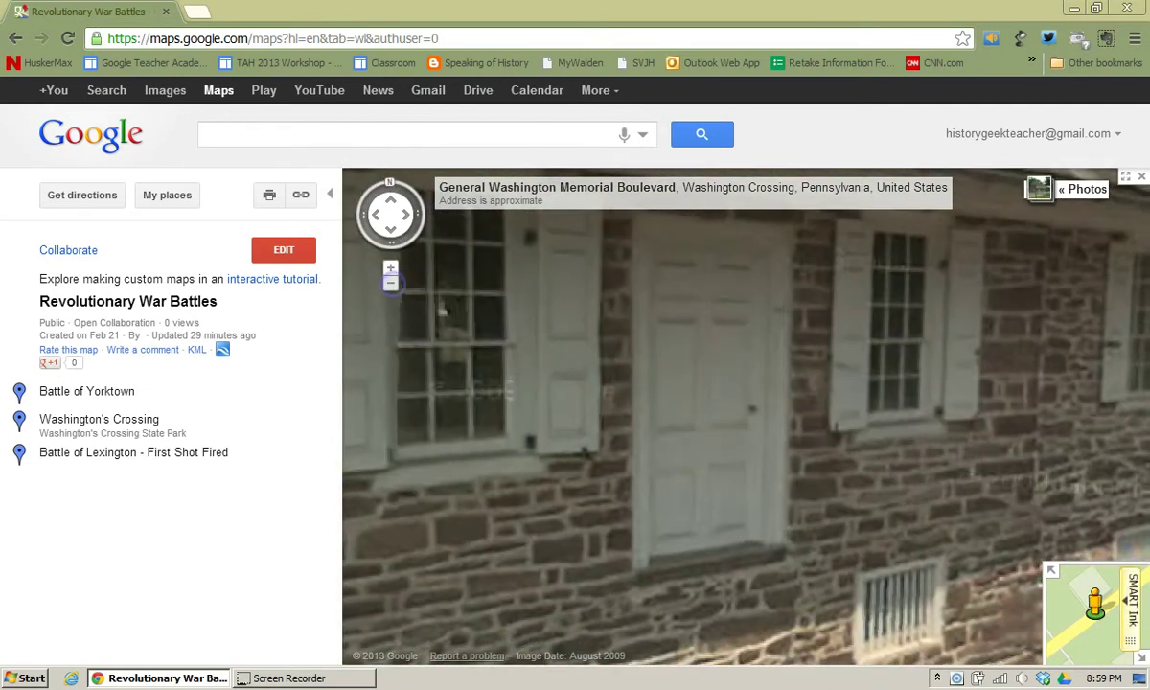
click(390, 283)
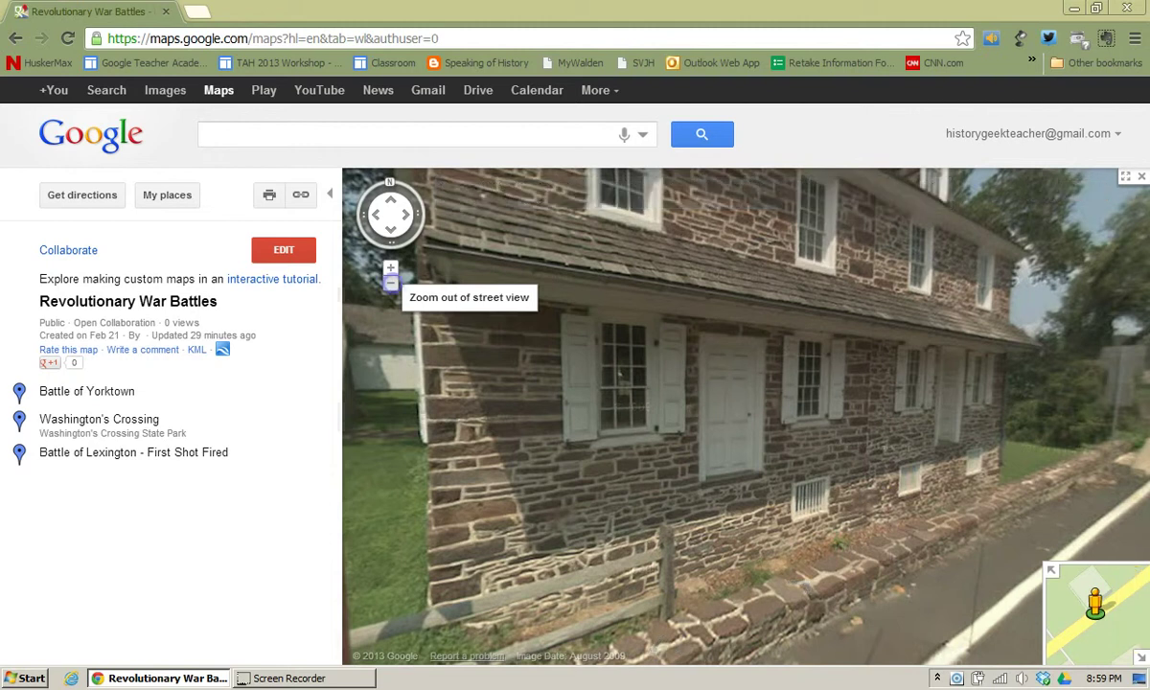
click(391, 283)
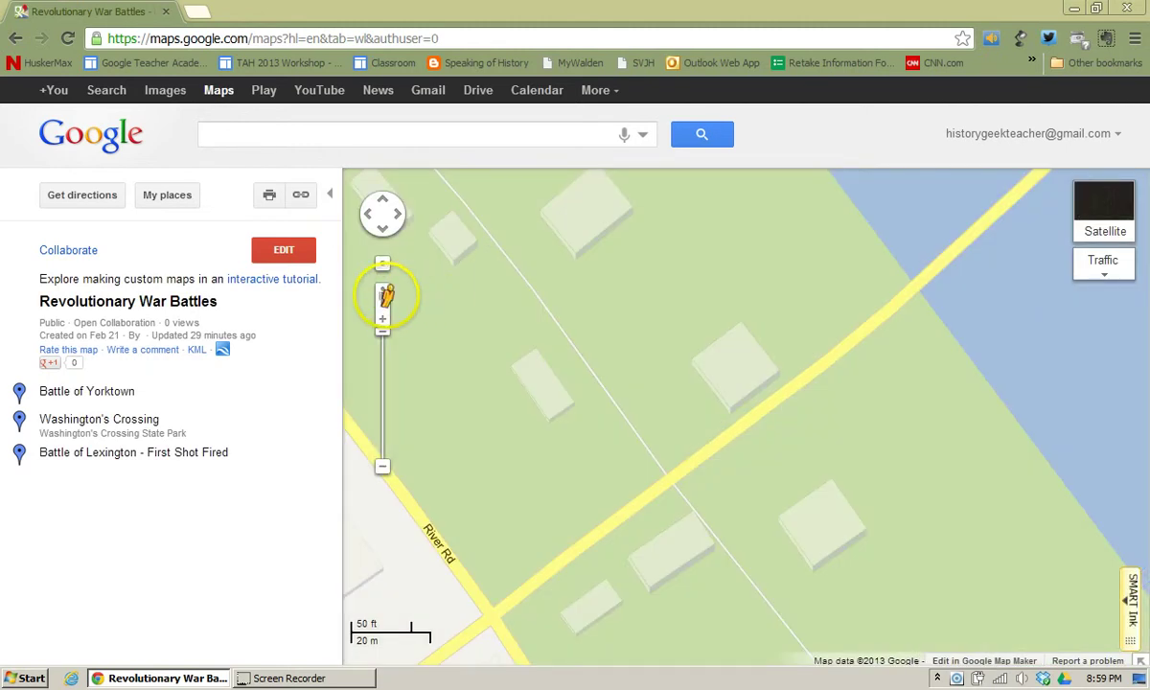
Re-enter Street View on General Washington Memorial Boulevard near the stone house and look around the house and its yard
drag(386, 297, 703, 413)
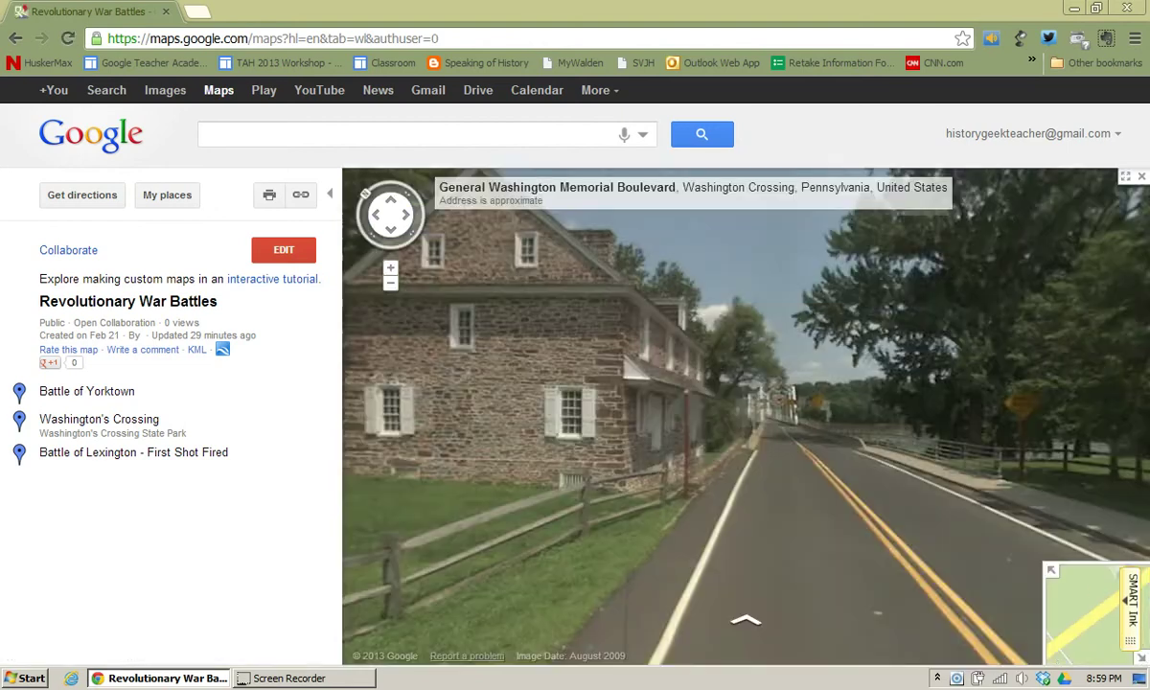
drag(526, 456, 944, 369)
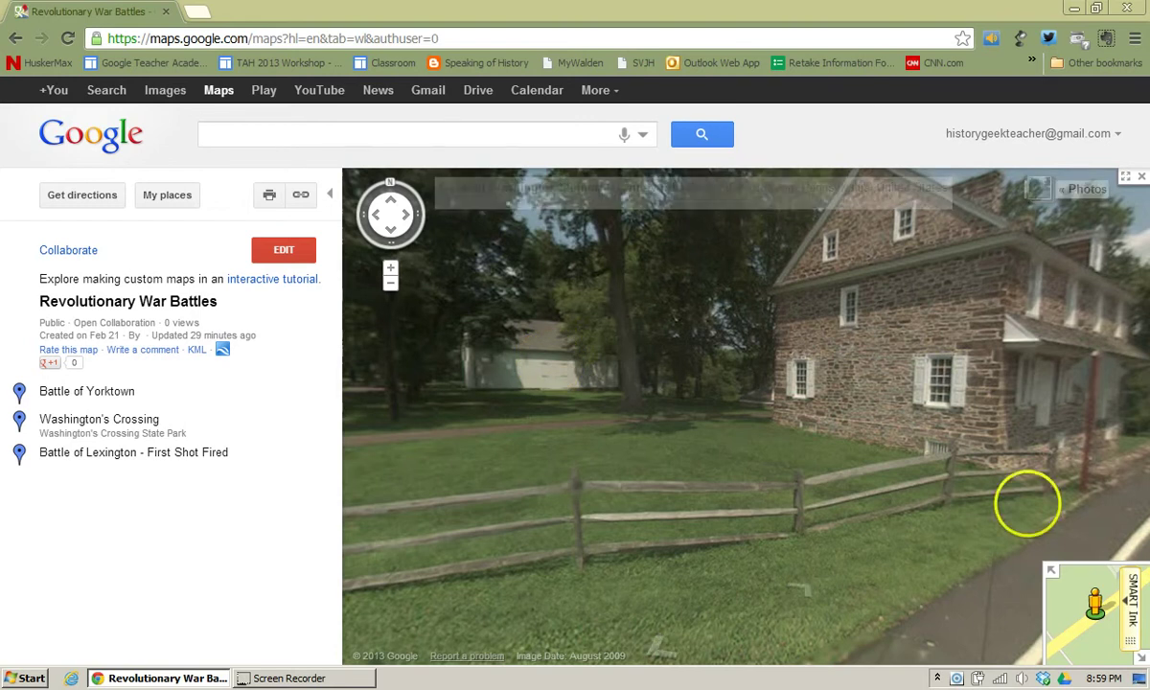
drag(1014, 505, 797, 491)
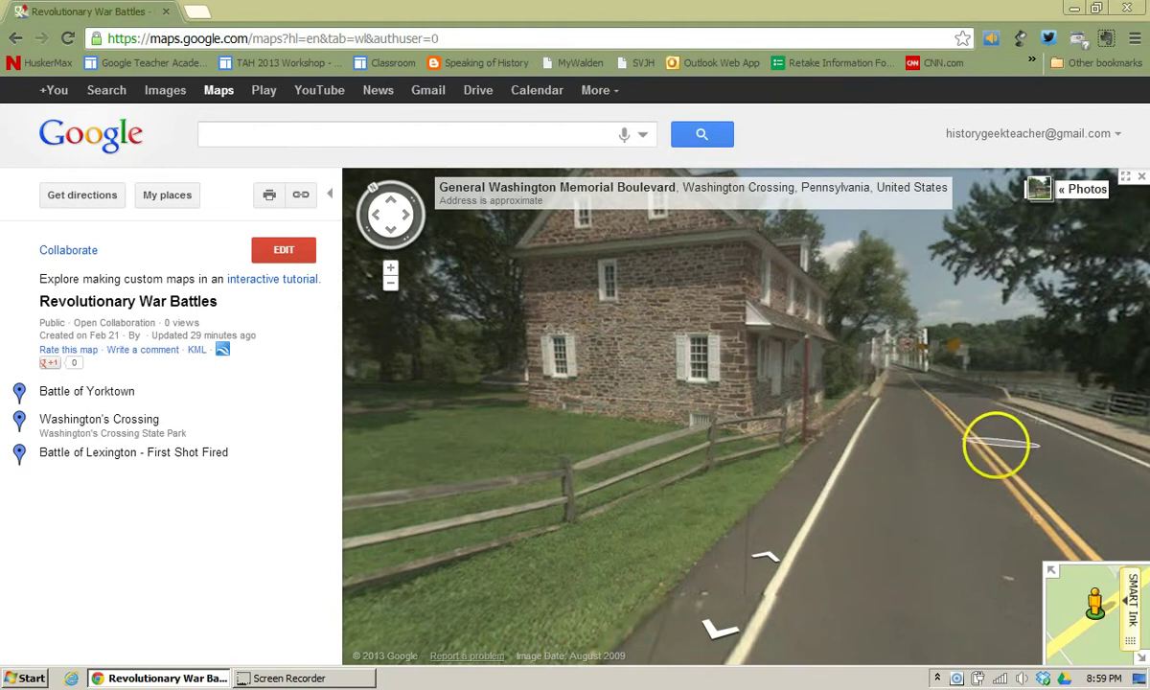
Advance in Street View past the stone house and onto Washington Crossing Bridge, viewing the river at its entrance
click(994, 451)
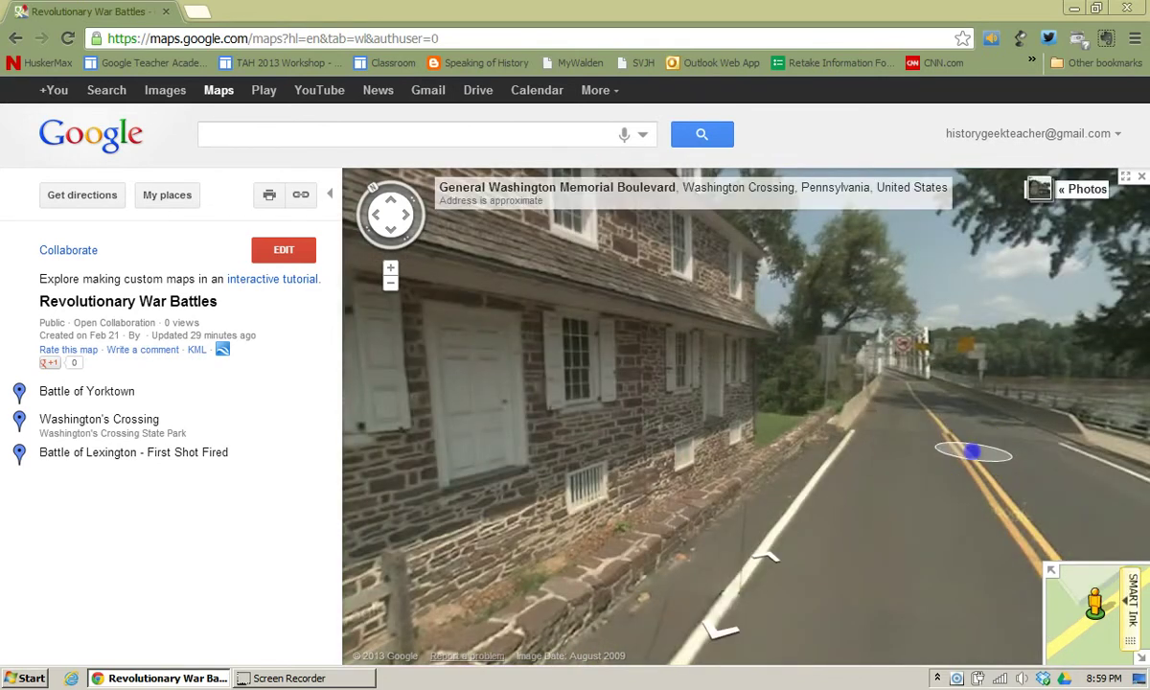
click(973, 451)
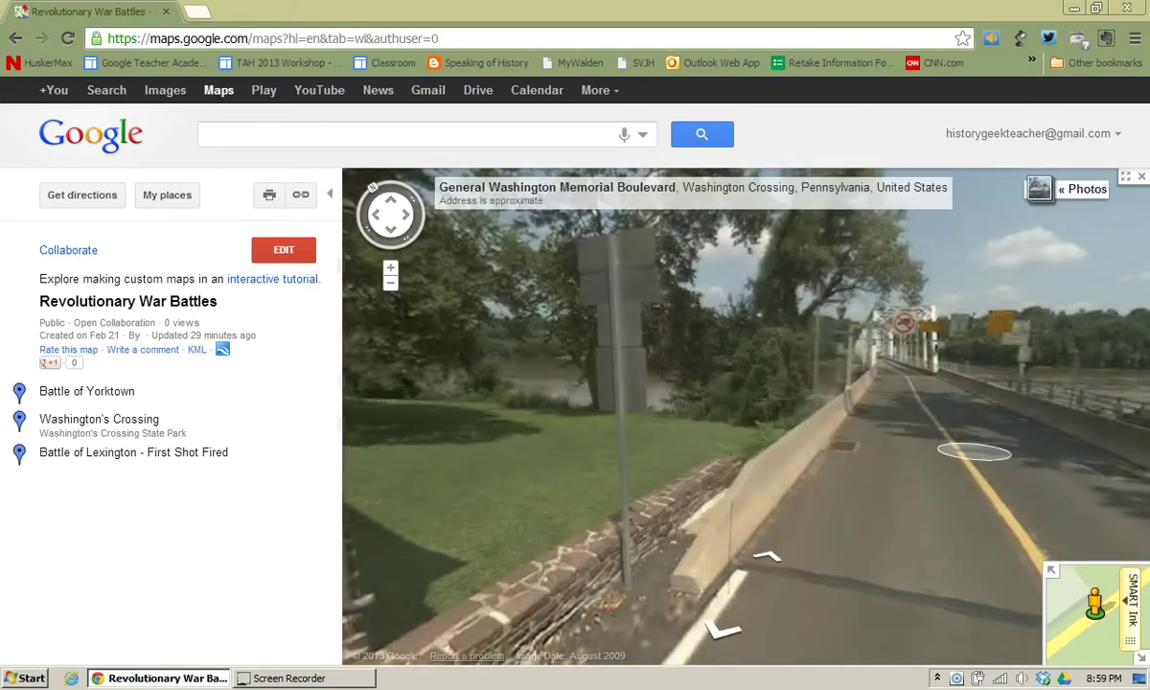
click(980, 448)
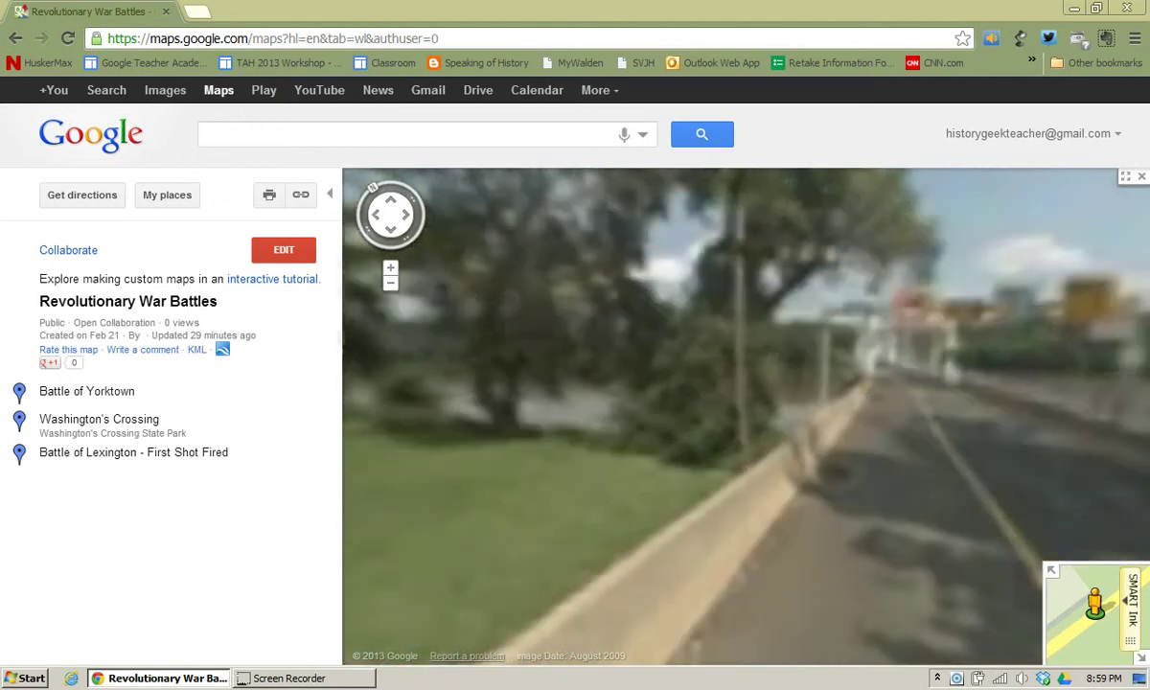
click(980, 452)
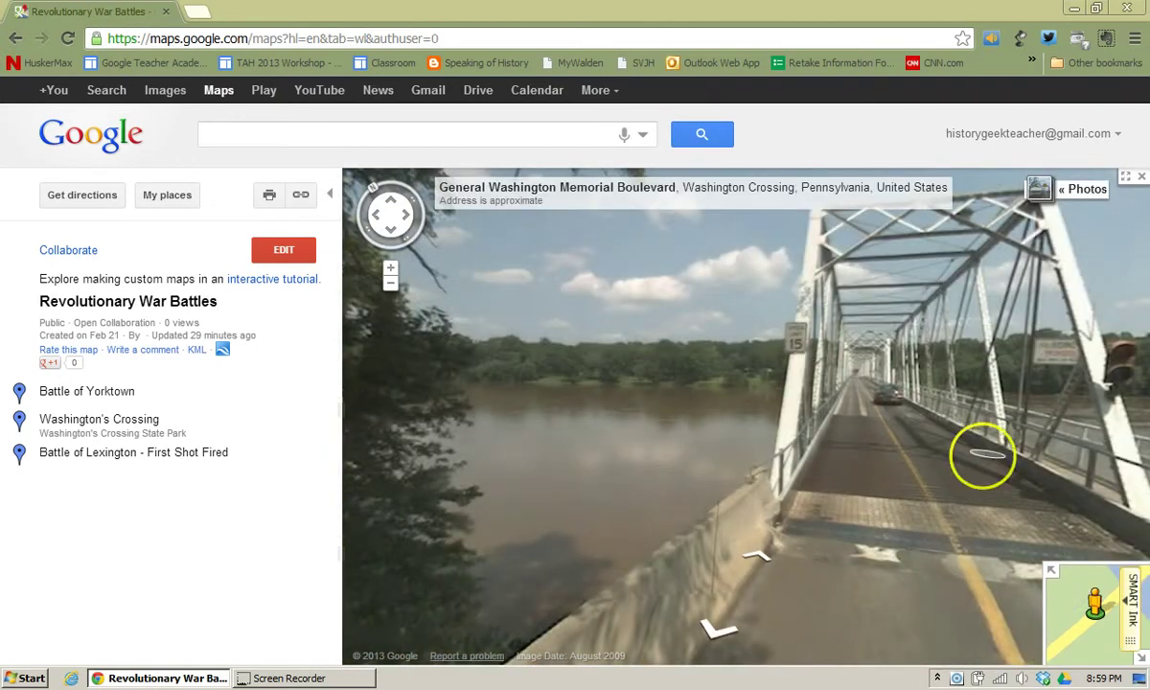
drag(667, 402, 791, 390)
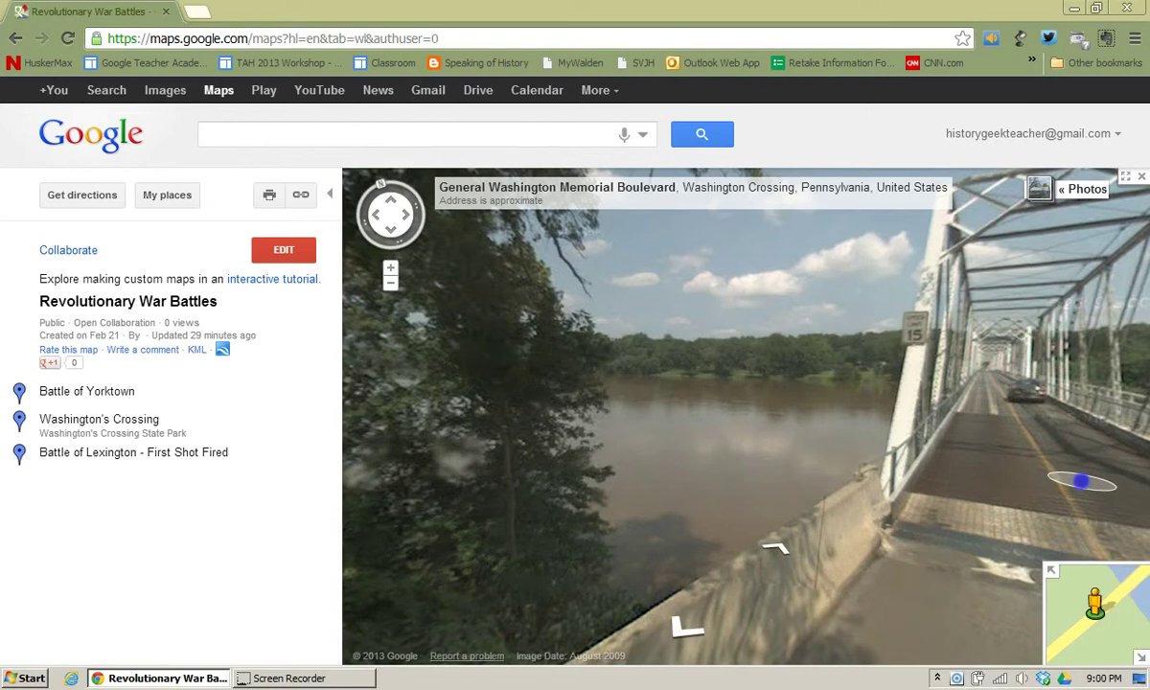
click(1081, 481)
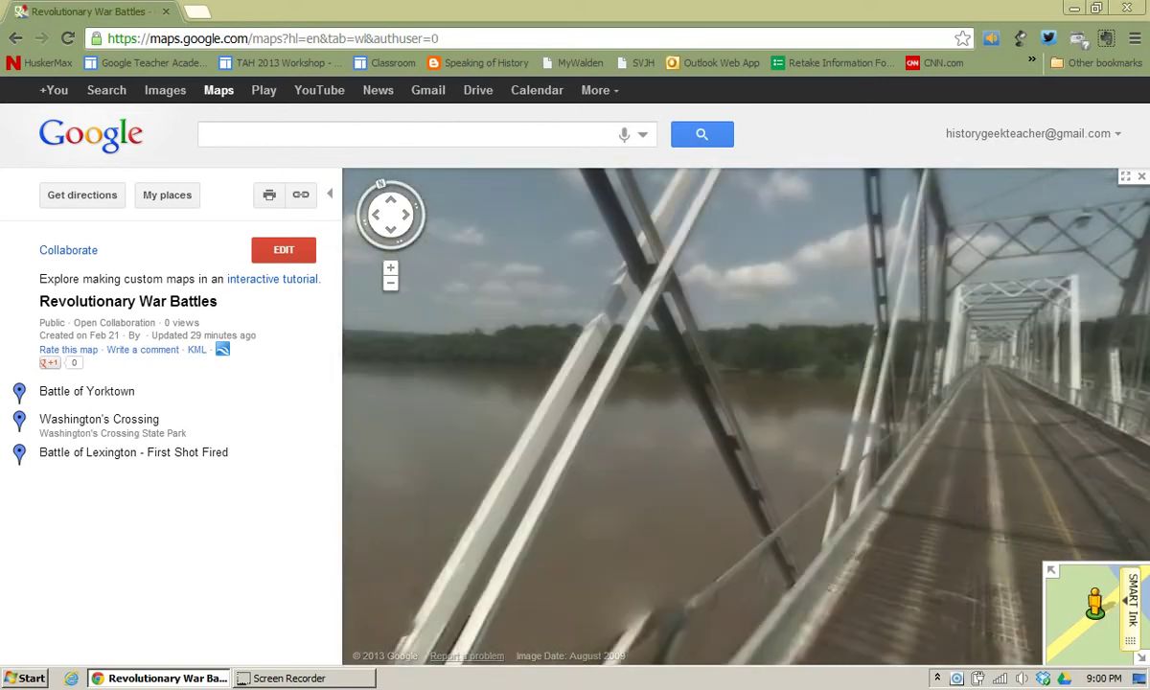
Look around from Washington Crossing Bridge to examine the river and its banks on both sides
drag(799, 358, 105, 298)
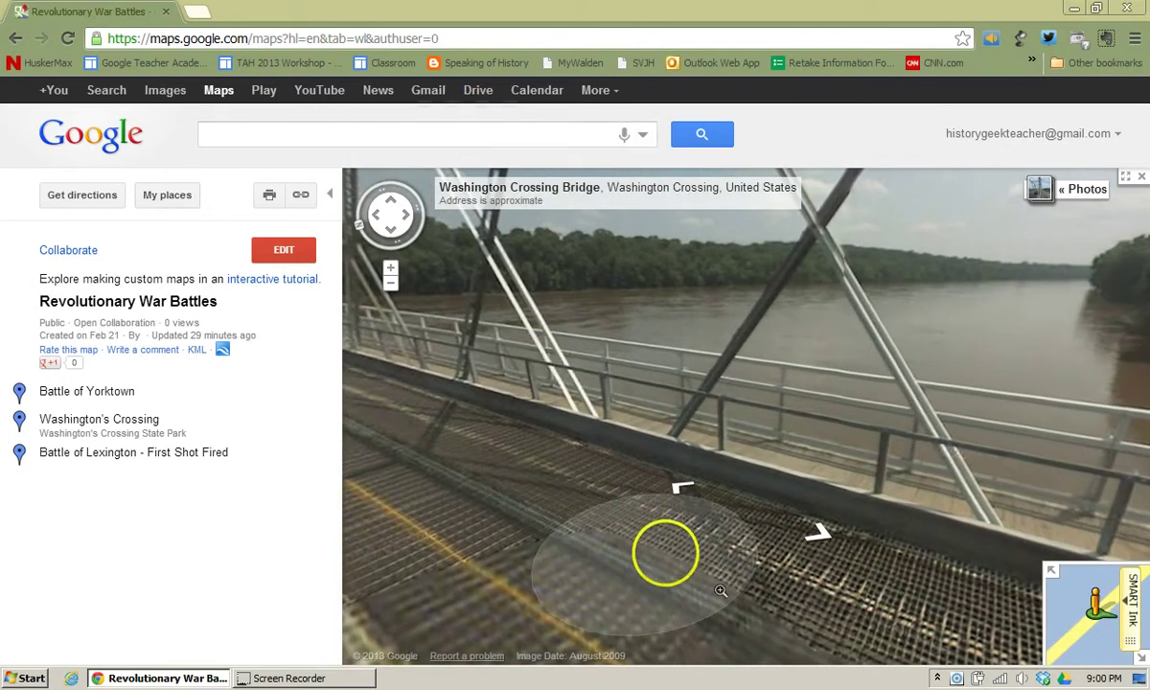
drag(701, 558, 1146, 674)
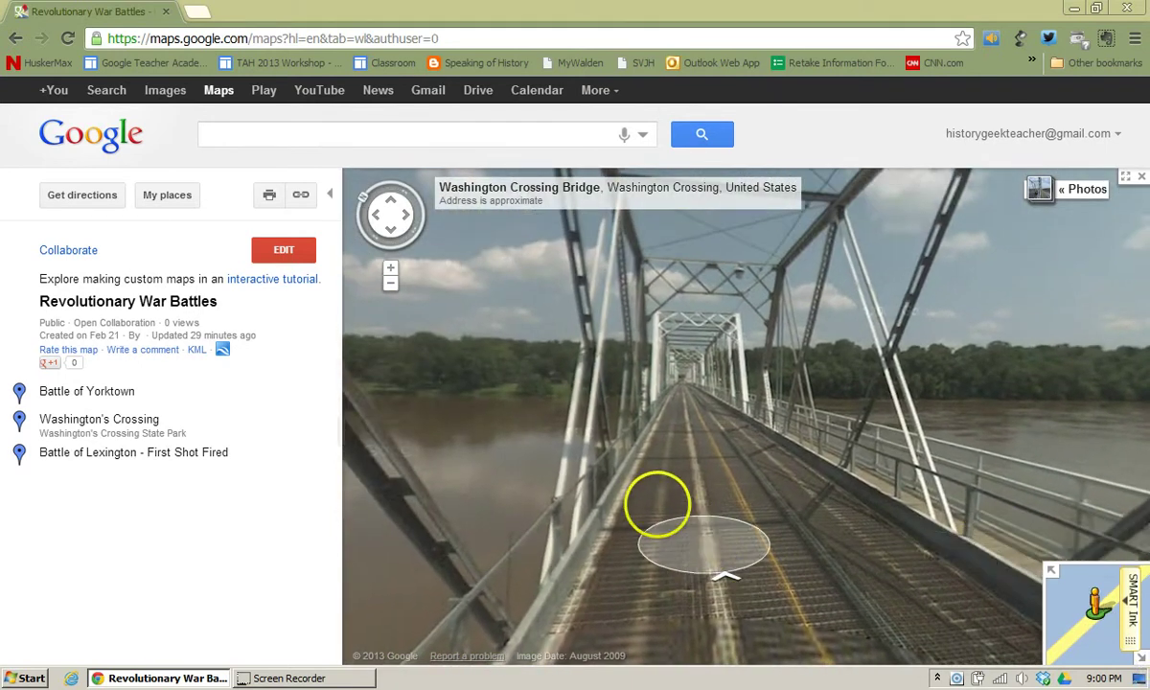
drag(676, 501, 971, 604)
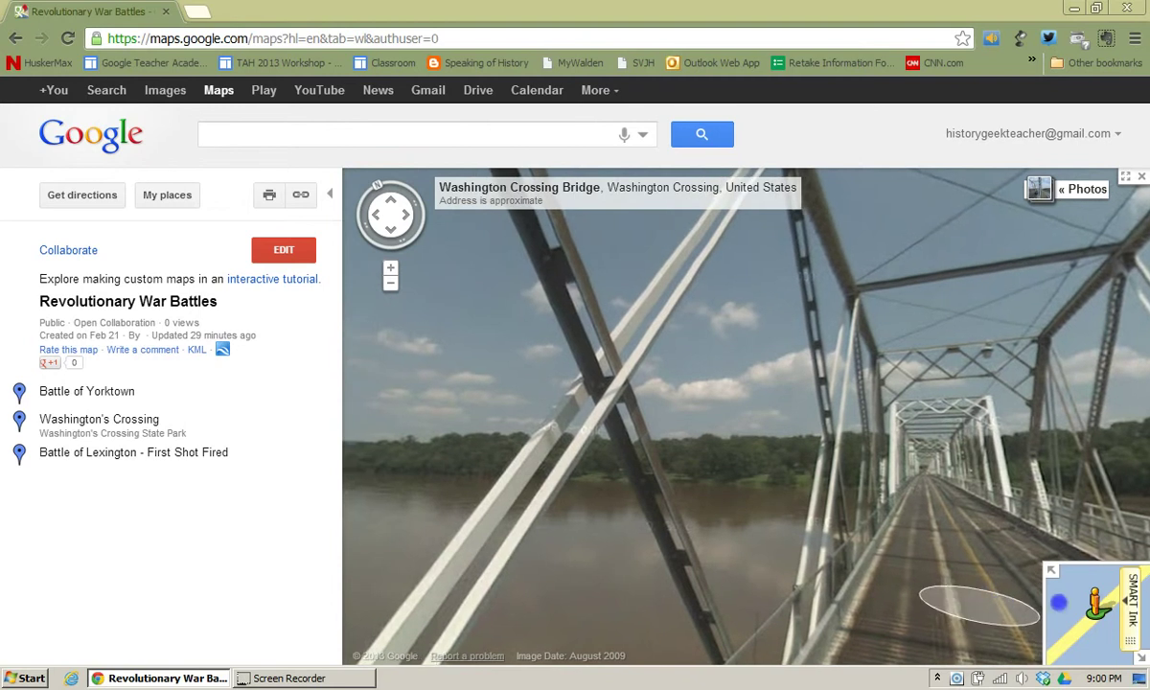
drag(404, 463, 694, 443)
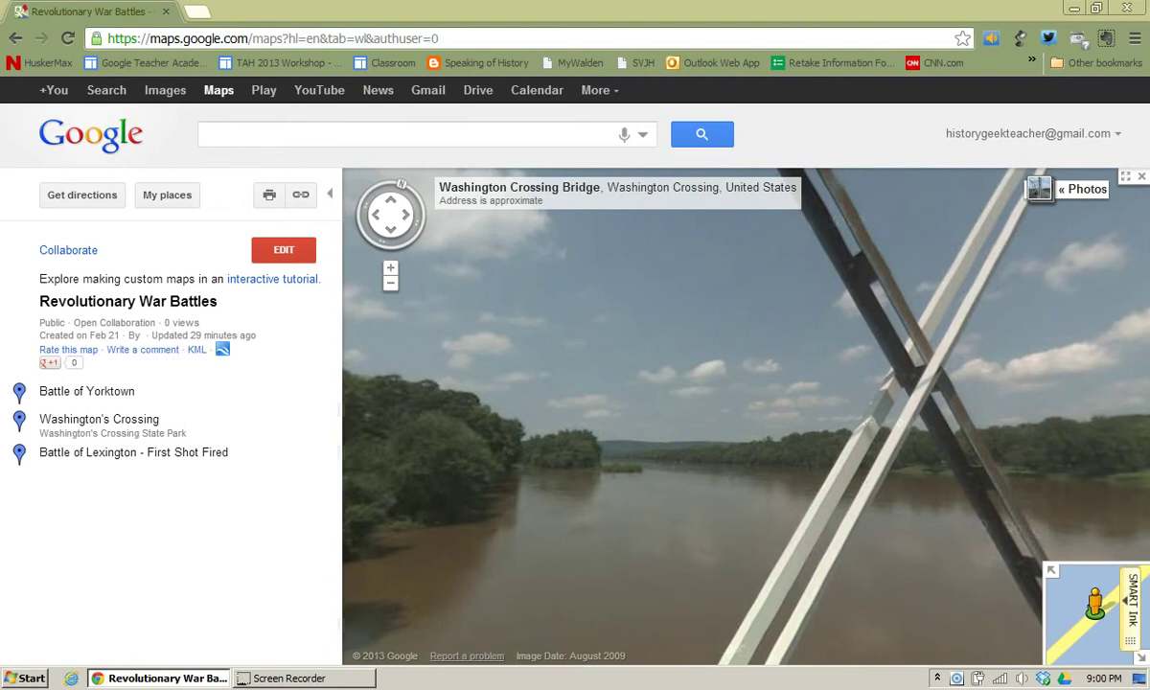